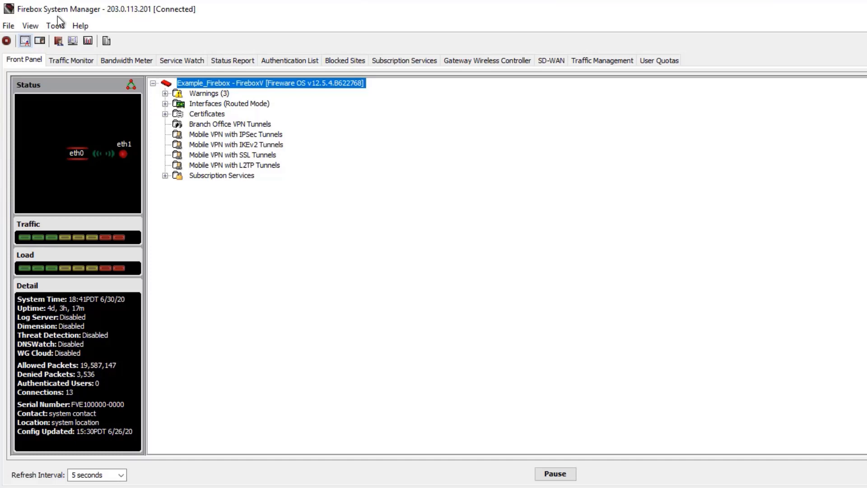
Open the Firebox certificate list and select the Fireware IKE CA and SSLVPN Server certificates.
click(37, 25)
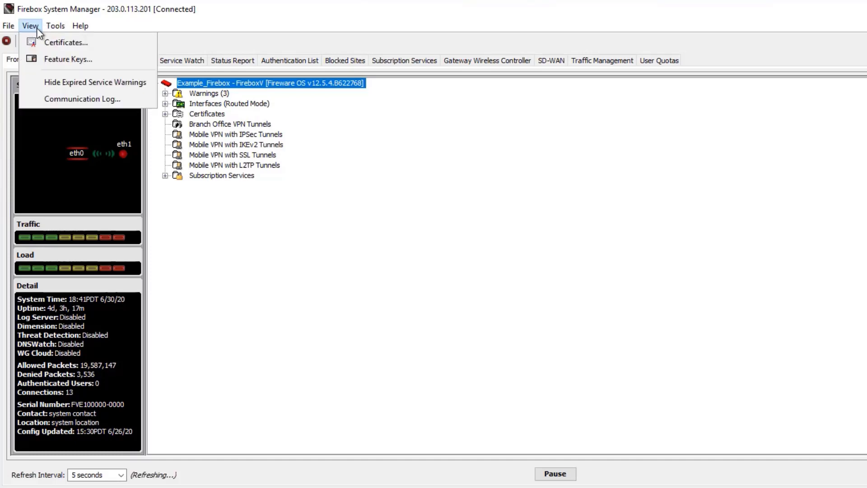
click(36, 42)
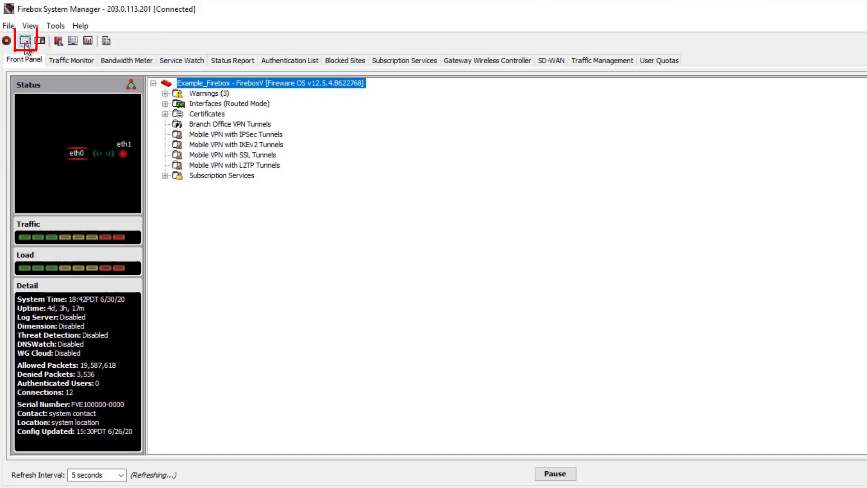
click(27, 42)
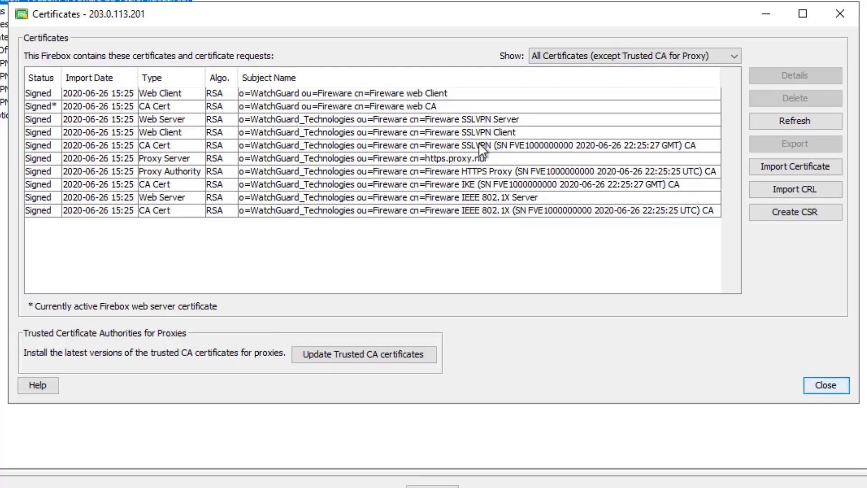
click(469, 183)
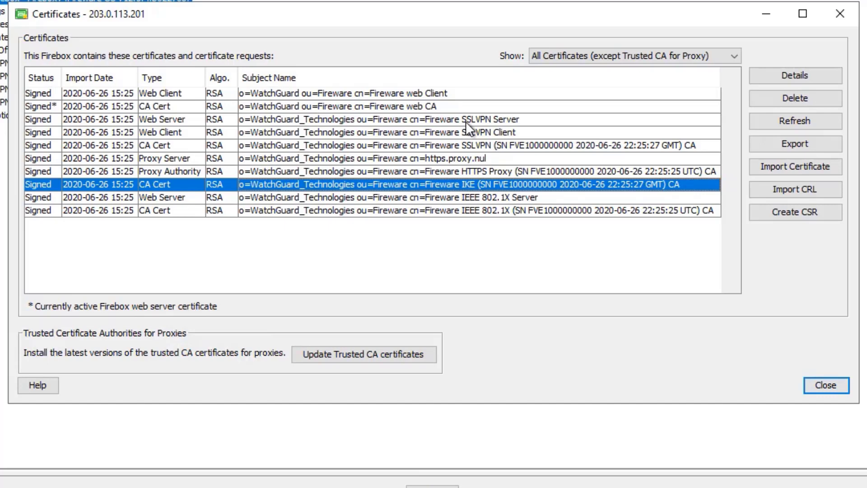
click(536, 122)
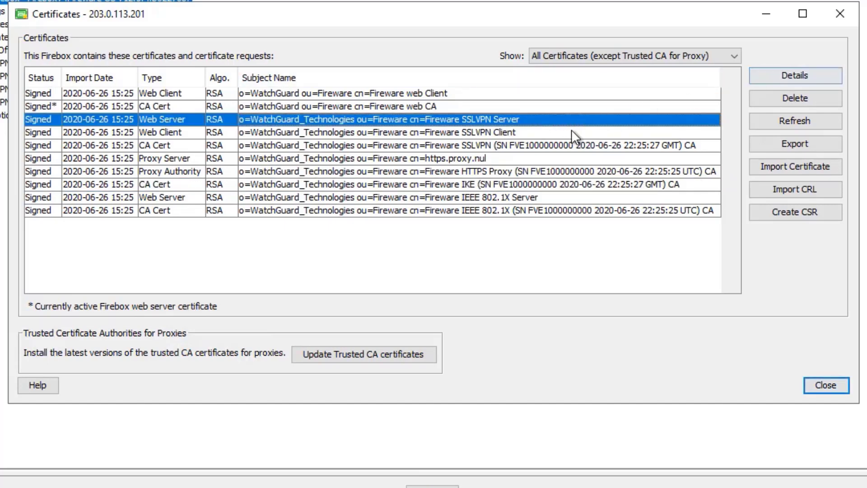
double_click(556, 121)
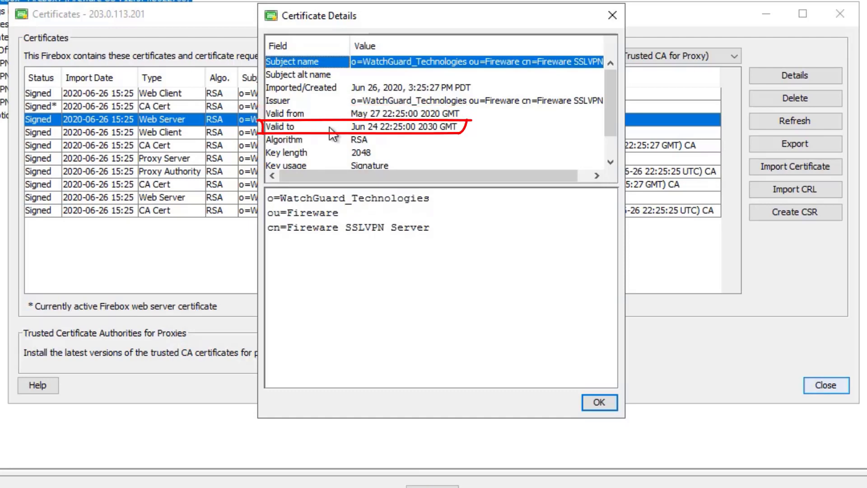
click(374, 121)
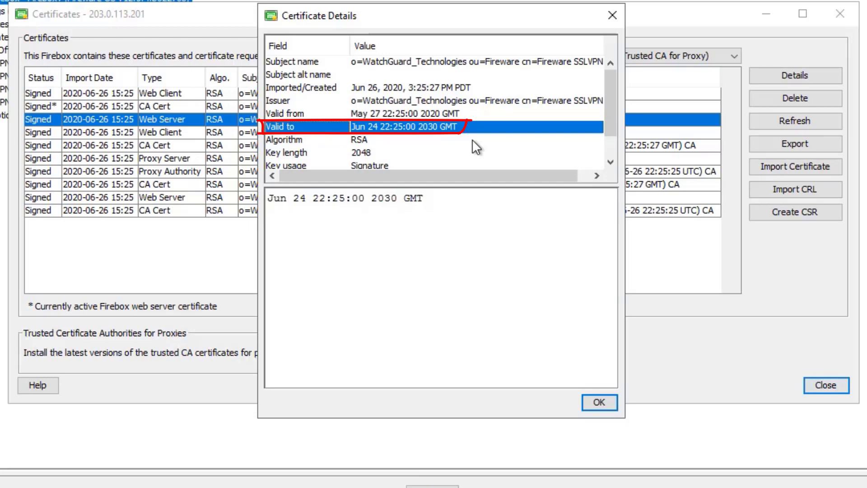
click(612, 16)
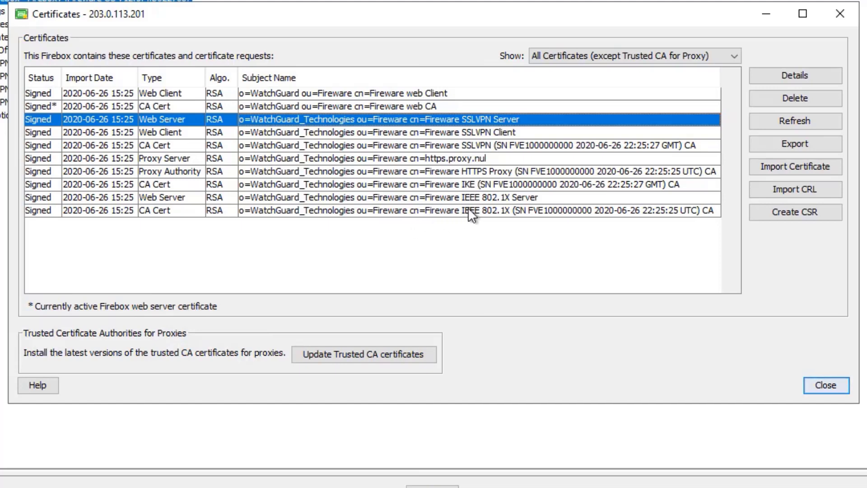
Delete the IEEE 802.1X Server certificate, confirming with the admin passphrase.
click(484, 198)
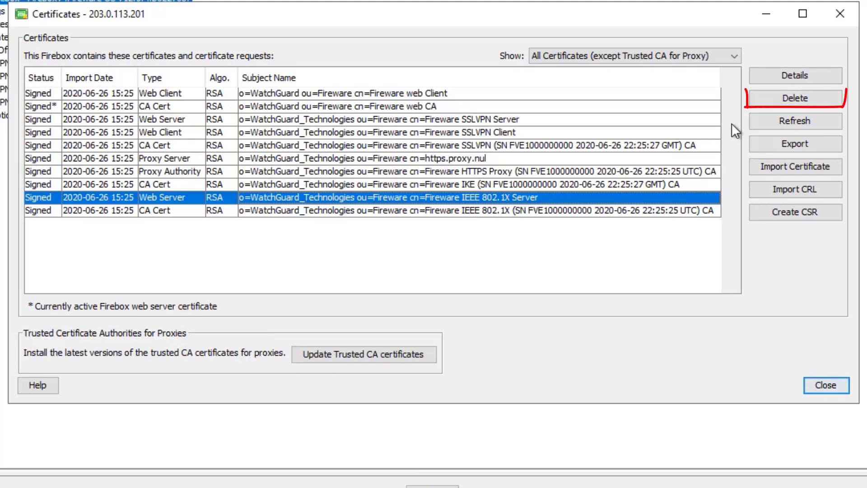
click(772, 98)
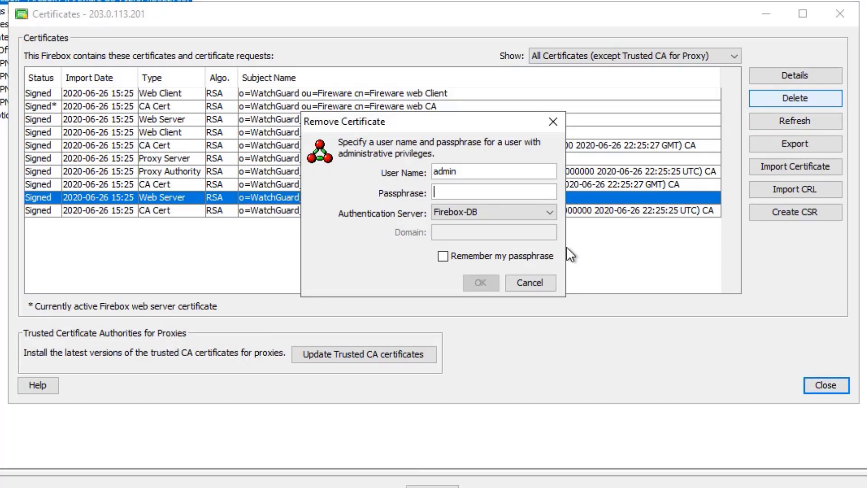
text(readwrite)
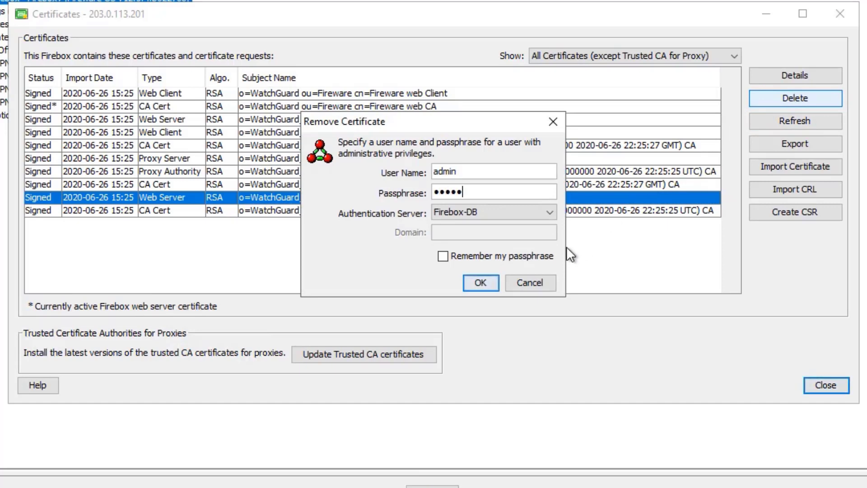
key(Return)
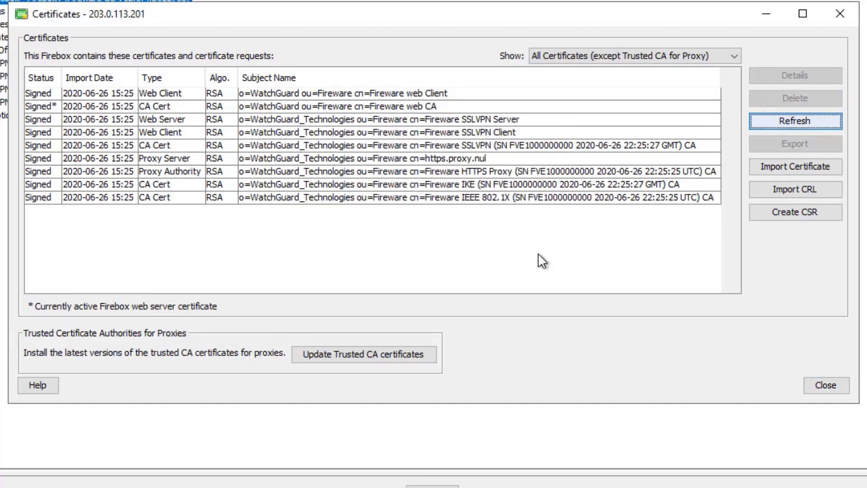
Delete the IEEE 802.1X CA certificate, confirming with the admin passphrase.
click(531, 197)
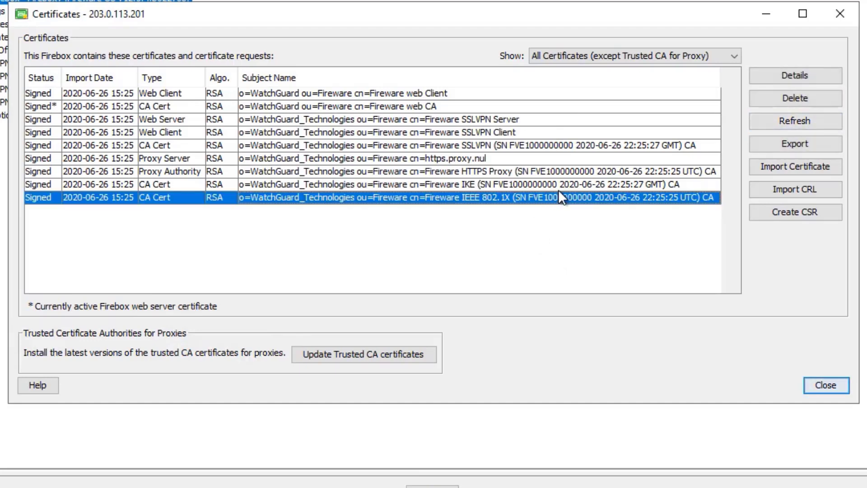
click(774, 101)
text(readwrite)
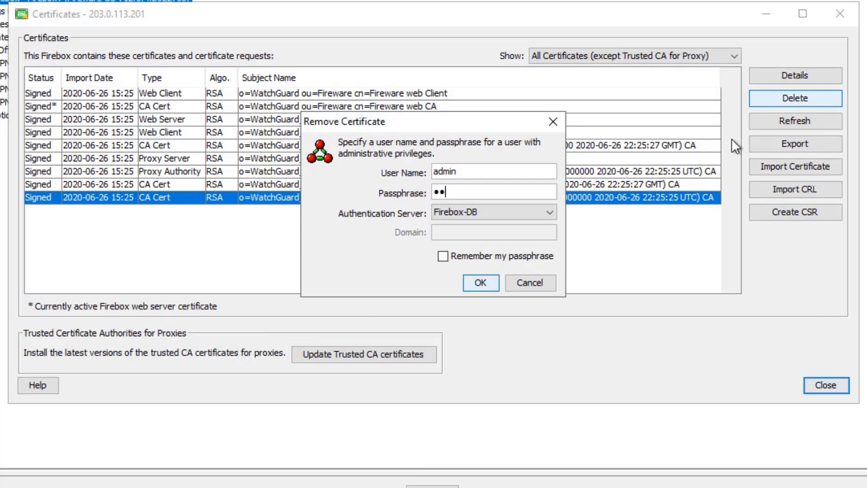
key(Return)
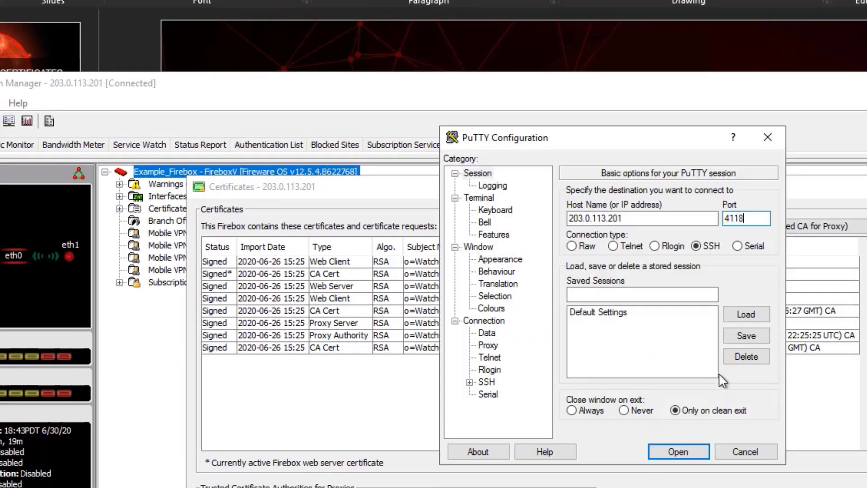
Connect to the Firebox over SSH, trust its host key, and log in as the administrator.
click(687, 455)
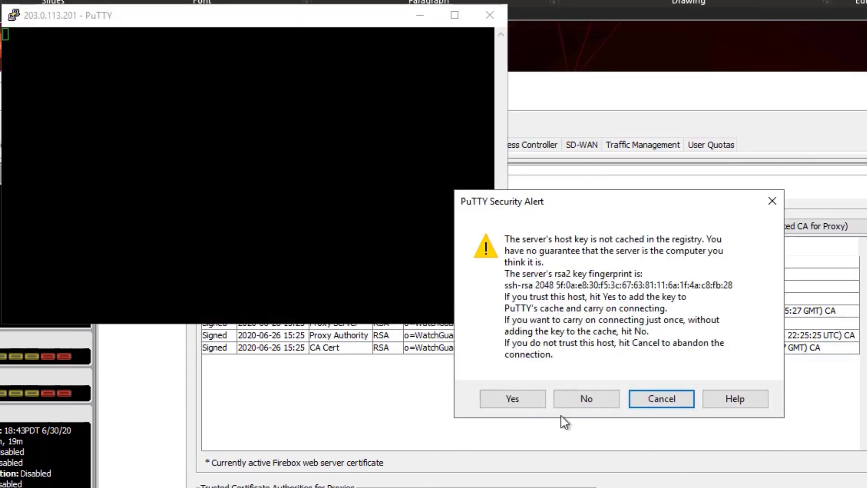
click(512, 400)
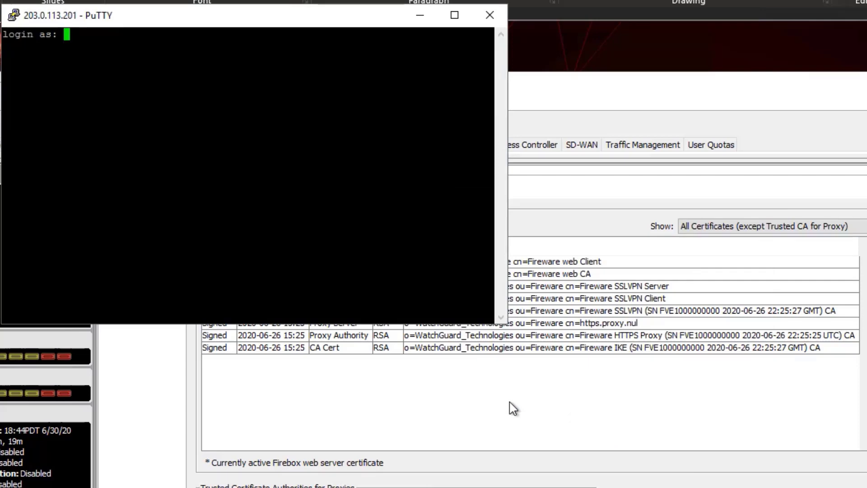
text(admin)
key(Return)
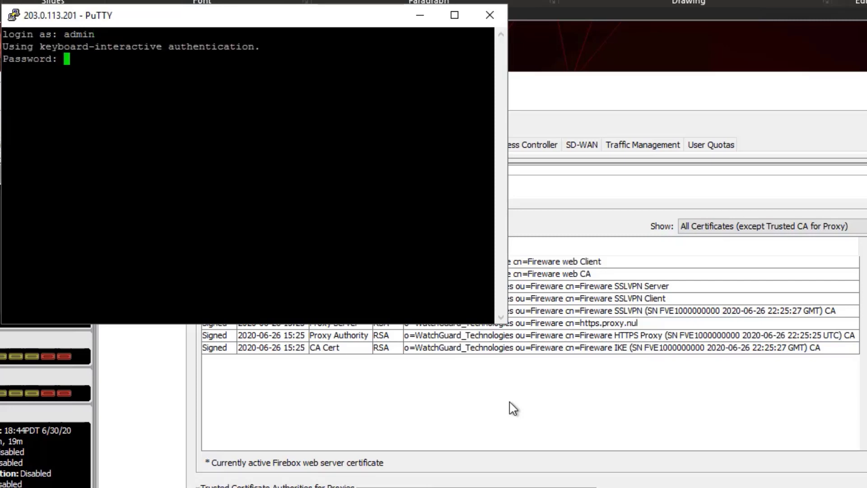
key(Return)
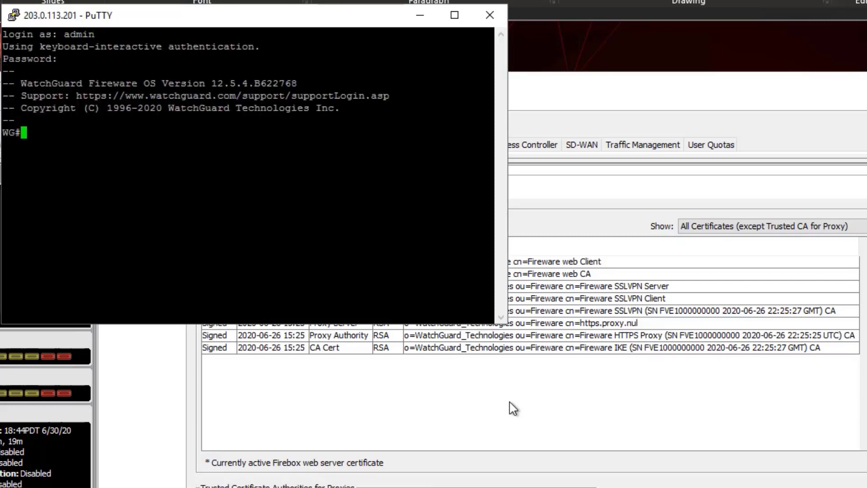
Run 'upgrade certificate 8021x' to regenerate the 802.1X certificates.
text(upgr)
key(Tab)
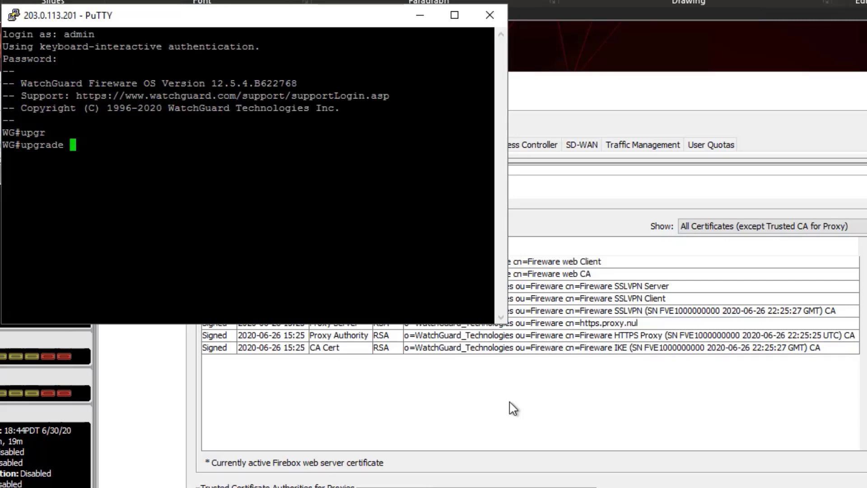
text(cert)
key(Tab)
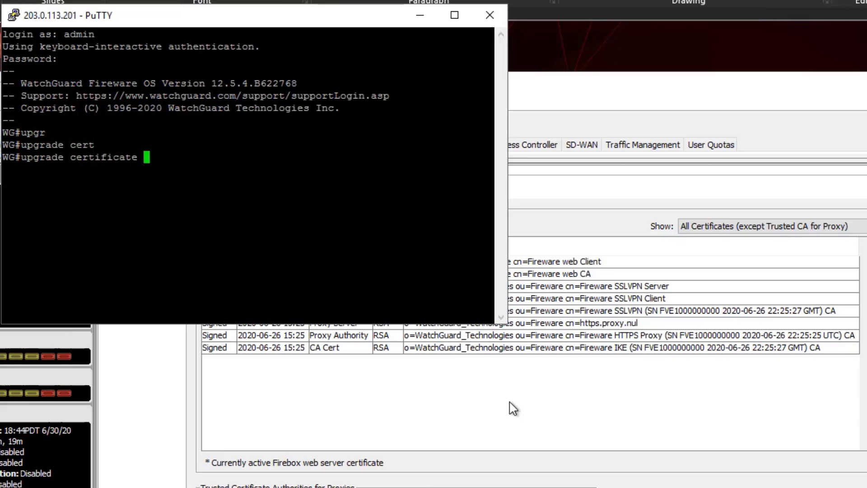
text(?)
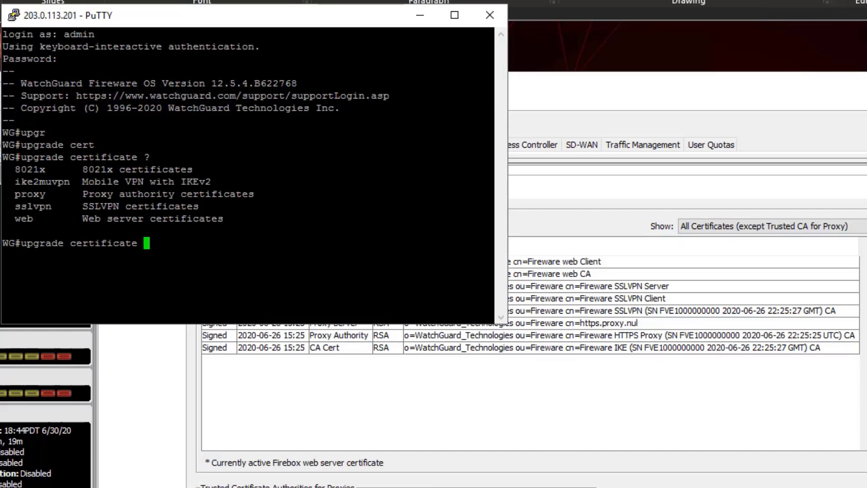
text(80)
key(Tab)
key(Return)
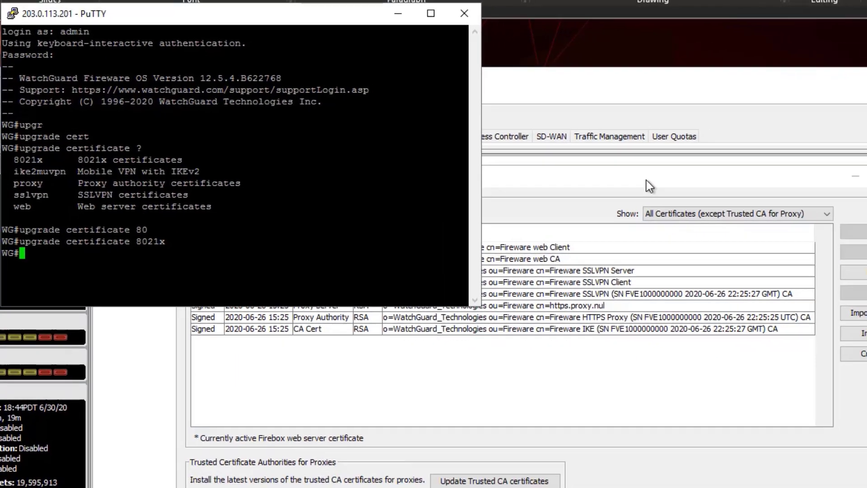
Refresh the certificate list, exit the SSH session, and select the Fireware web CA certificate.
click(681, 193)
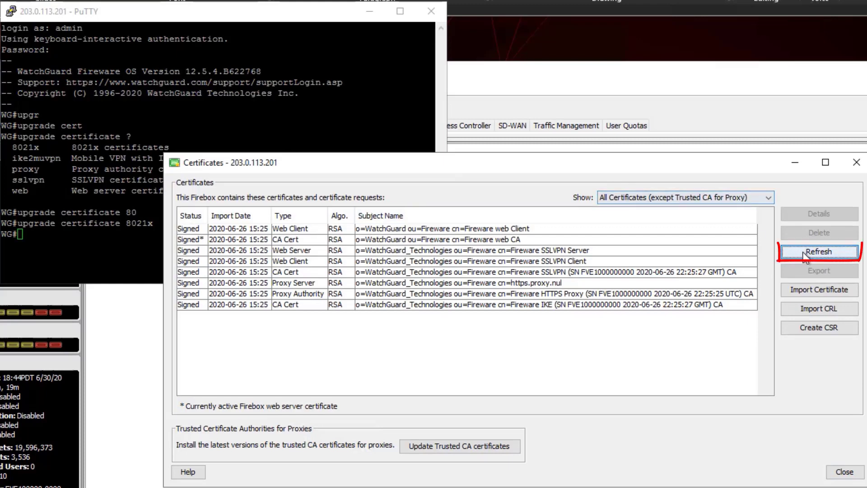
click(804, 252)
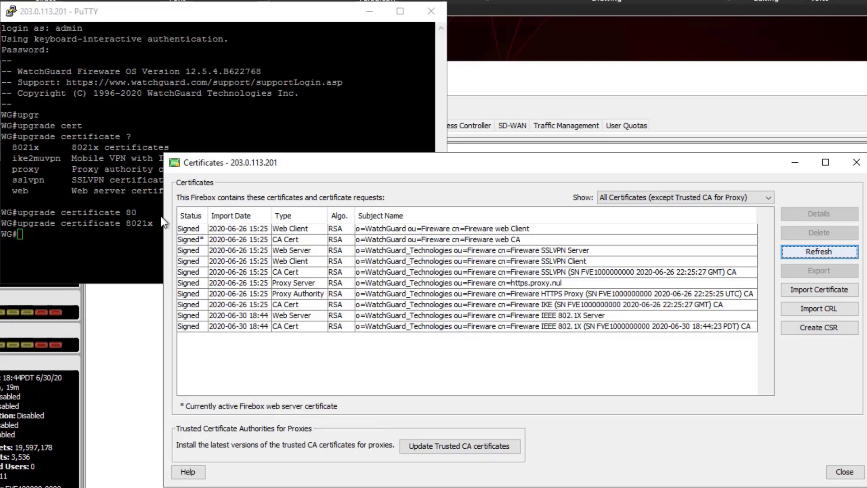
key(alt+Tab)
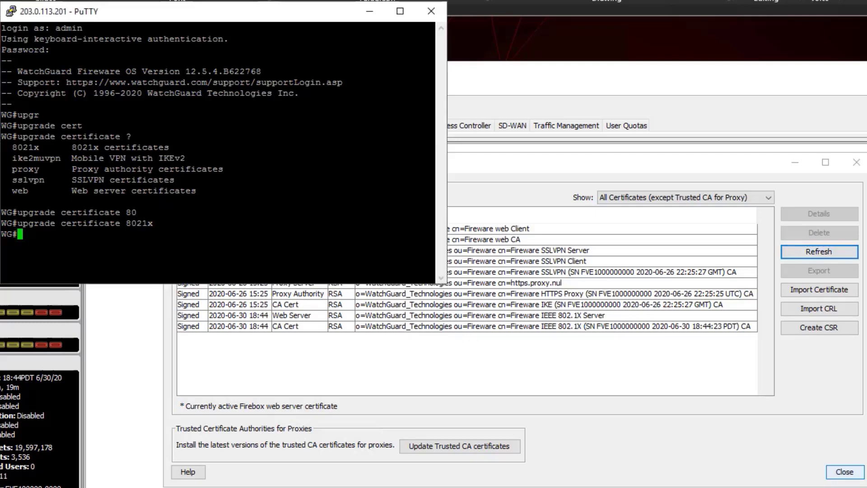
text(exit)
key(Return)
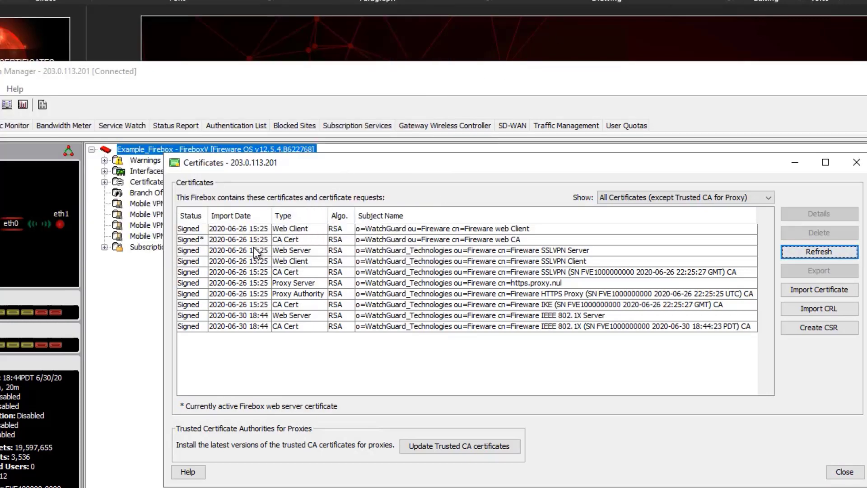
click(227, 243)
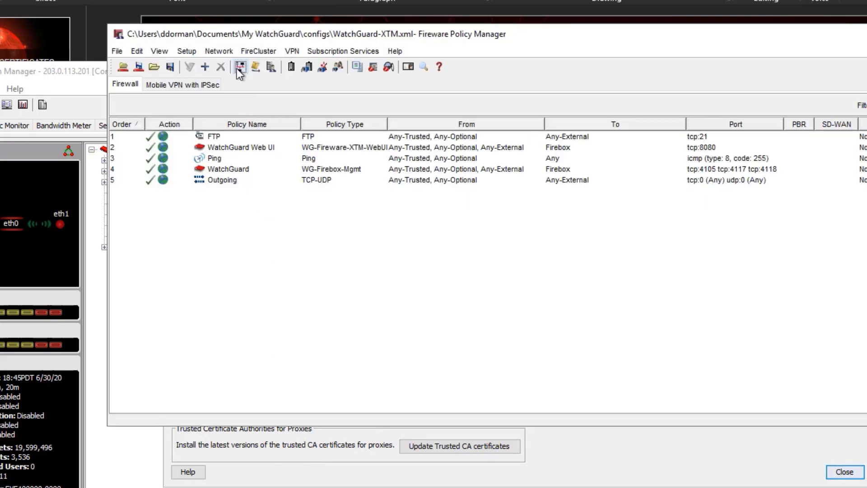
In Setup > Certificates, set the Firebox web server certificate to Third party certificate.
click(187, 52)
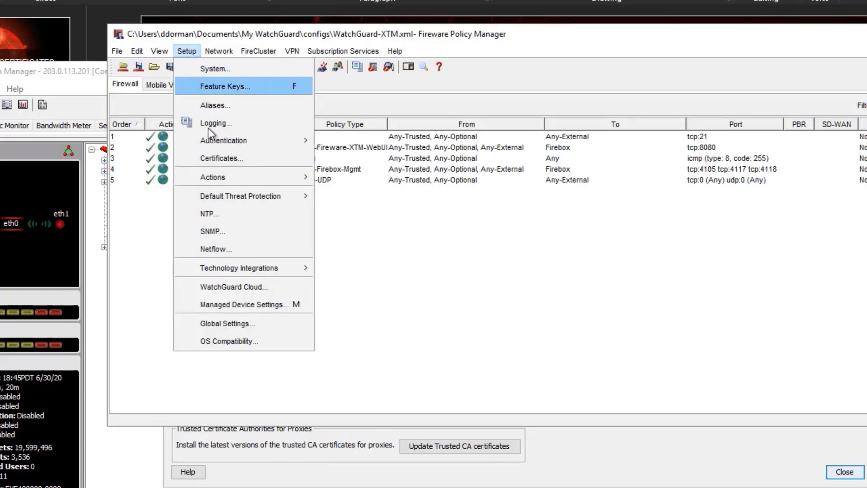
click(228, 158)
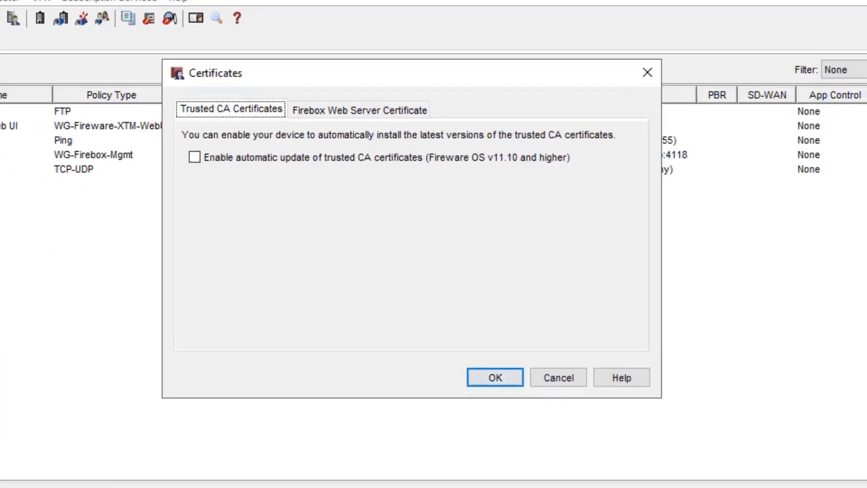
click(363, 109)
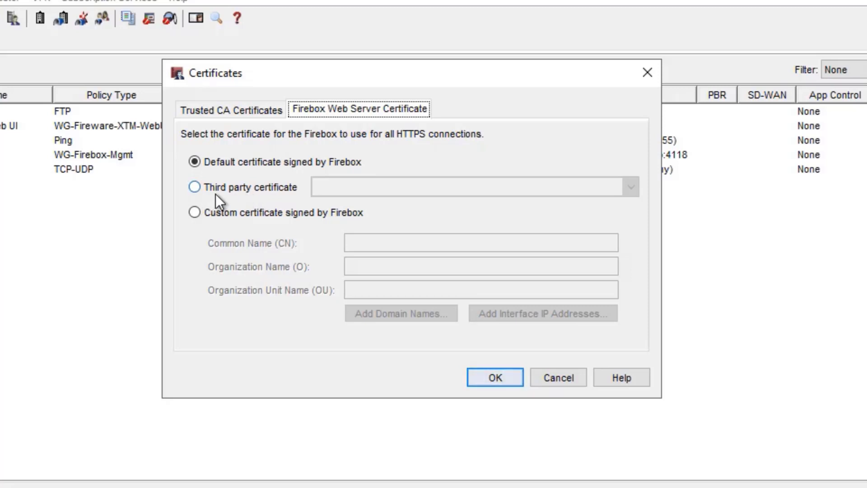
click(271, 186)
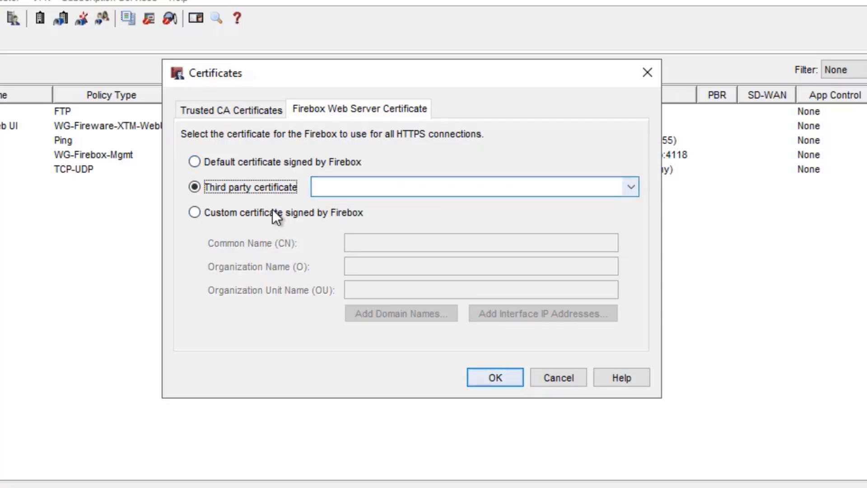
Choose Custom certificate signed by Firebox with Common Name example.com and Organization example company.
click(223, 213)
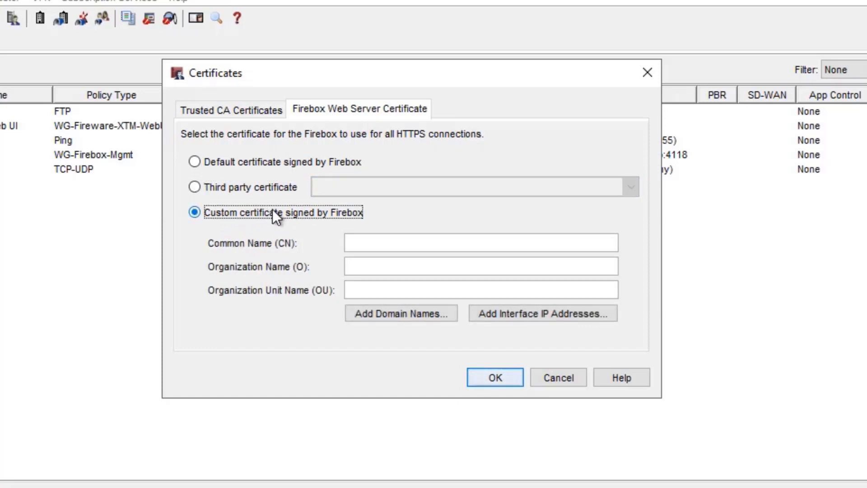
click(420, 248)
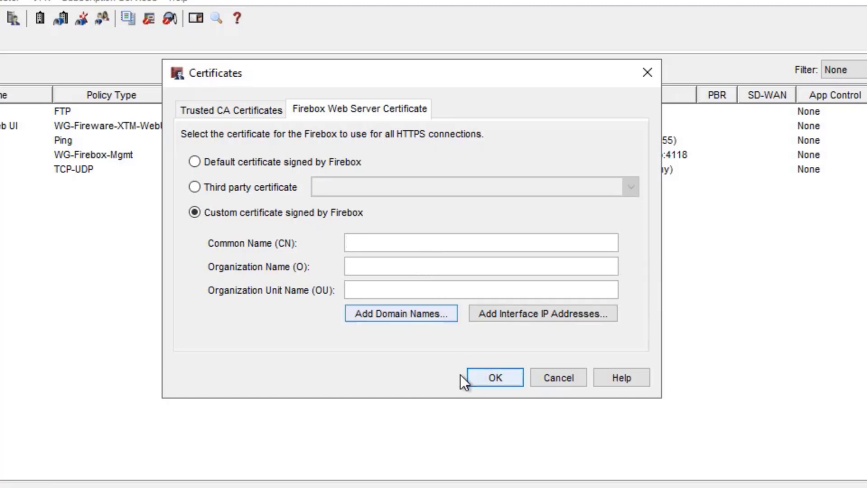
text(exampl)
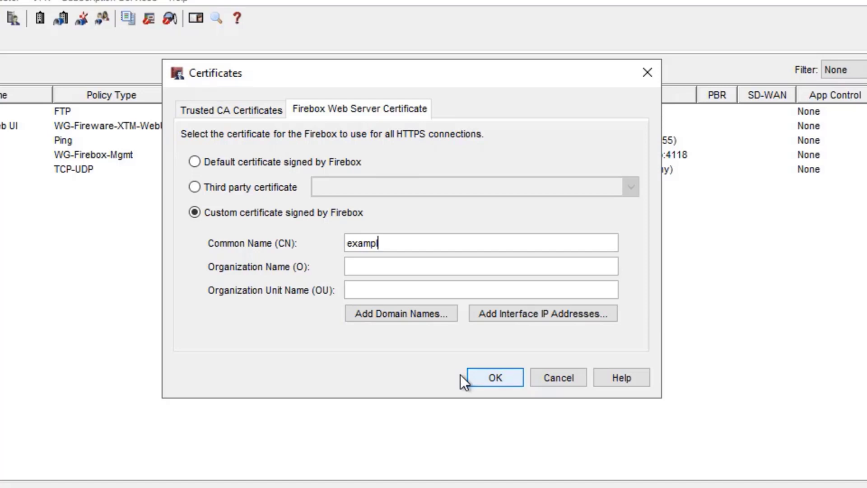
text(e.com)
click(446, 267)
text(example company)
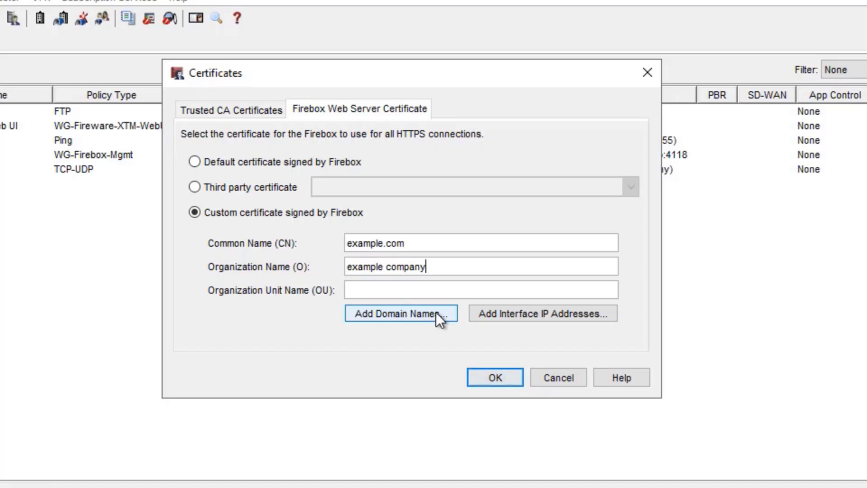
Add the domain name example.com to the custom web server certificate.
click(448, 310)
text(e)
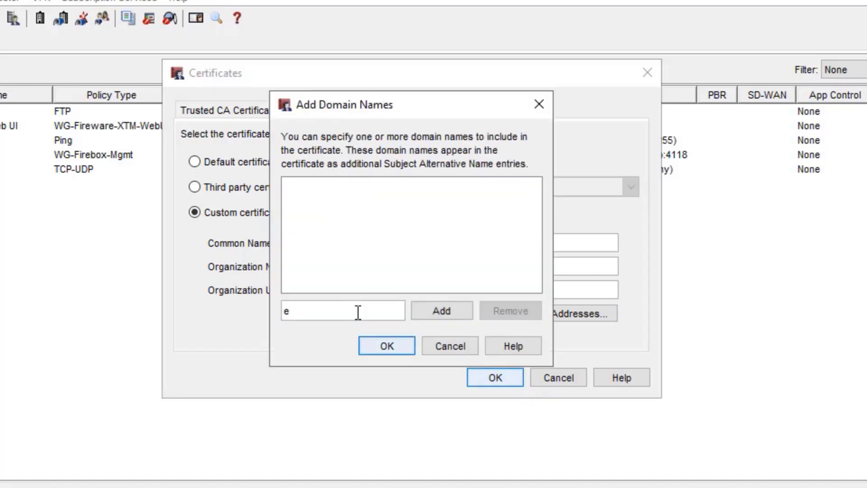
text(xample.com)
click(446, 319)
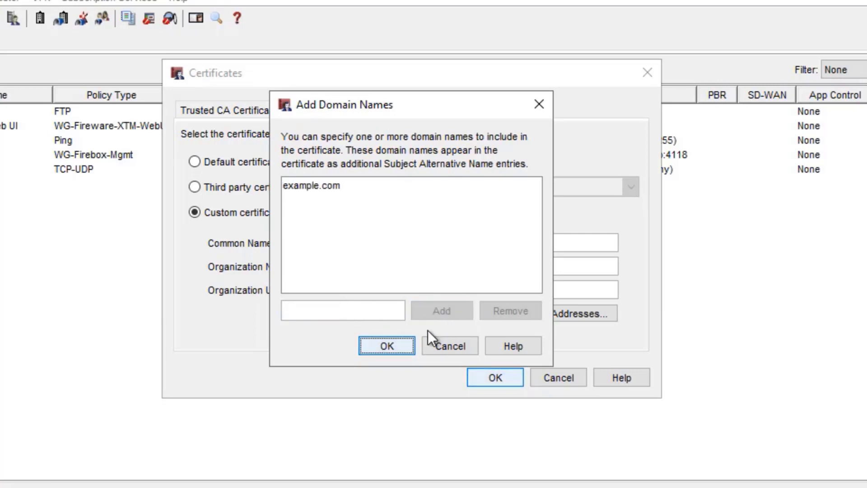
click(393, 342)
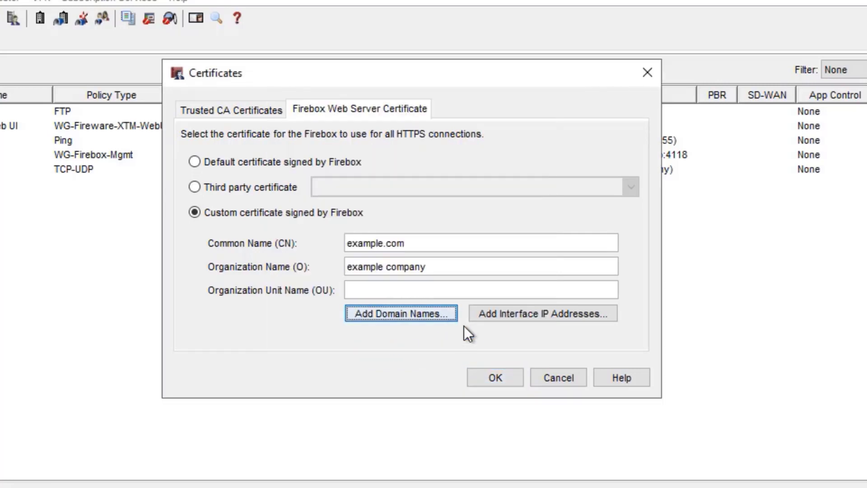
Add the interface IP address 10.0.1.1 to the certificate.
click(512, 310)
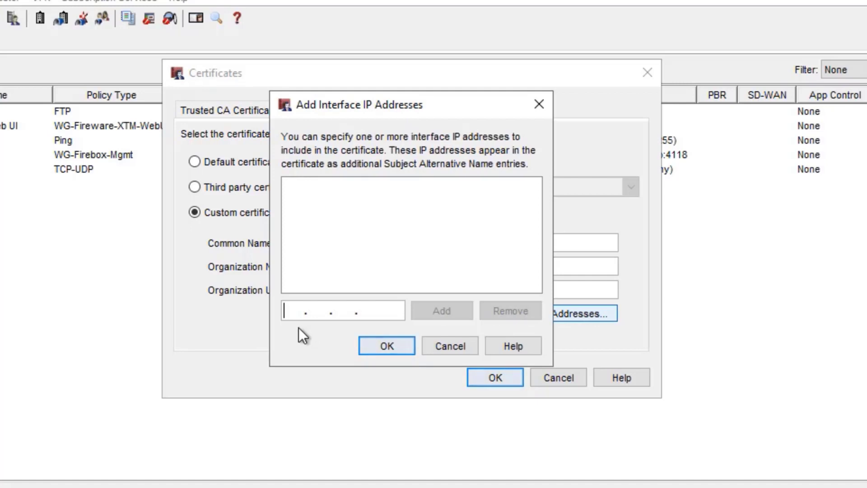
text(10. 0 . 1 .1)
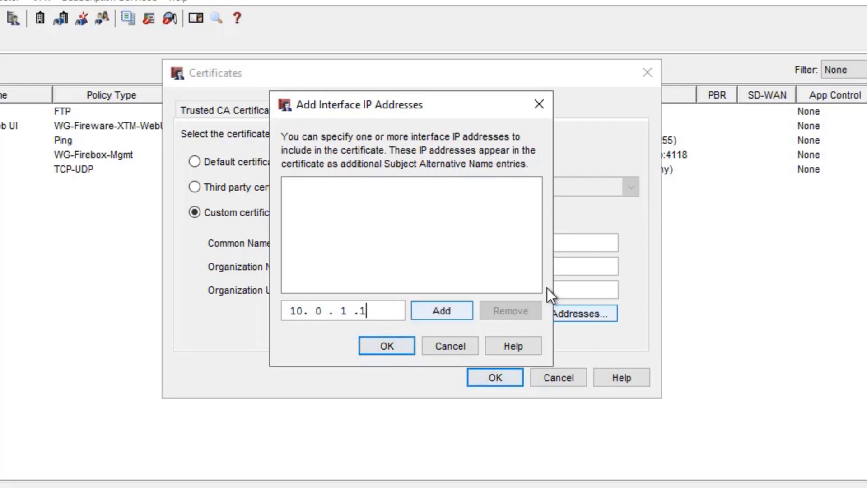
click(433, 313)
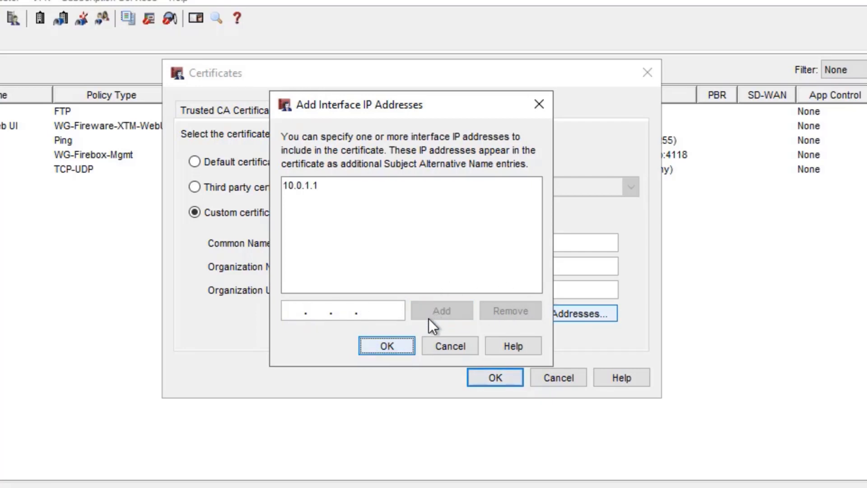
click(405, 347)
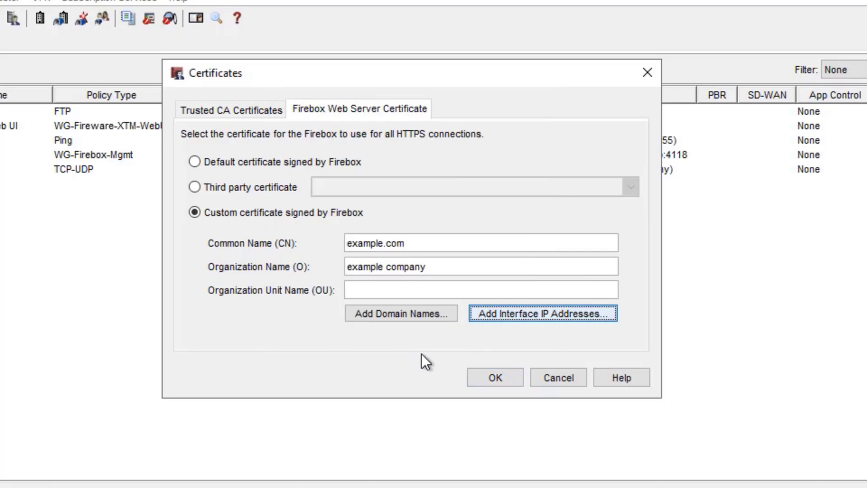
Apply the certificate settings and save the configuration to the Firebox.
click(494, 379)
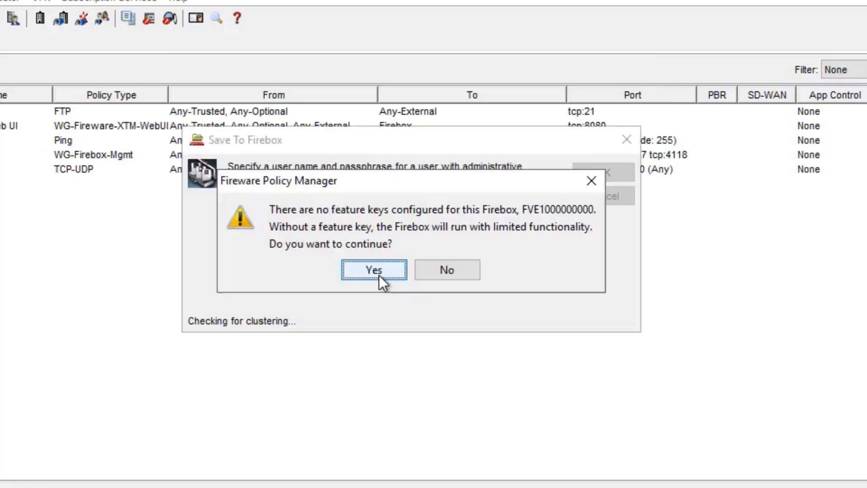
click(378, 275)
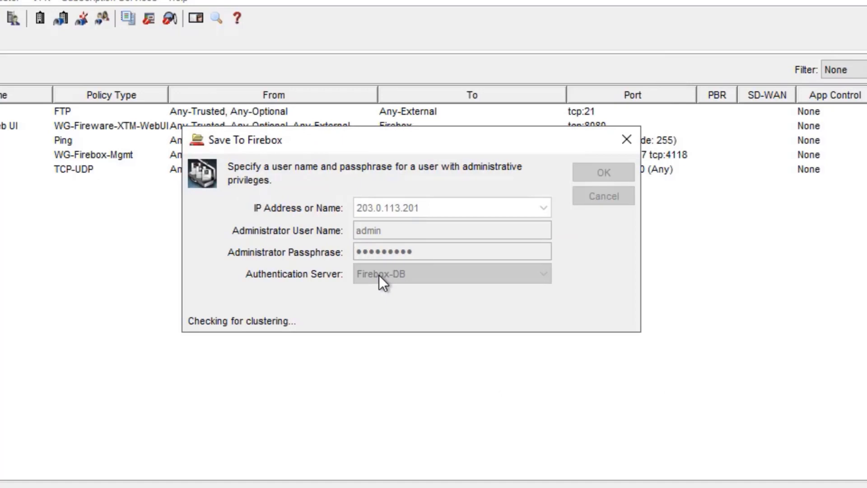
click(393, 265)
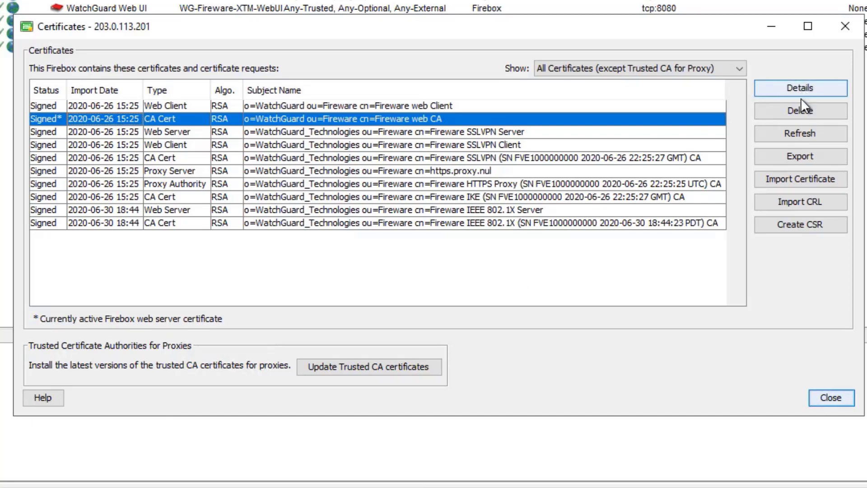
Refresh the certificates and check that the example.com certificate is valid until June 29, 2030.
click(804, 132)
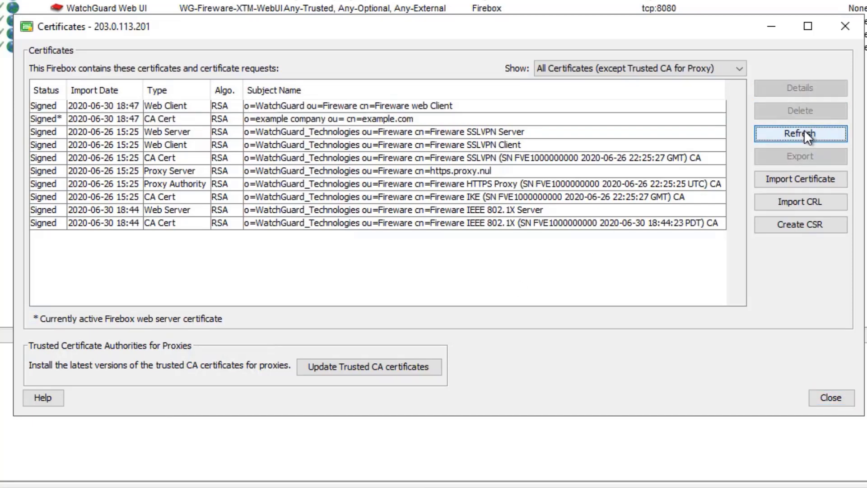
click(96, 117)
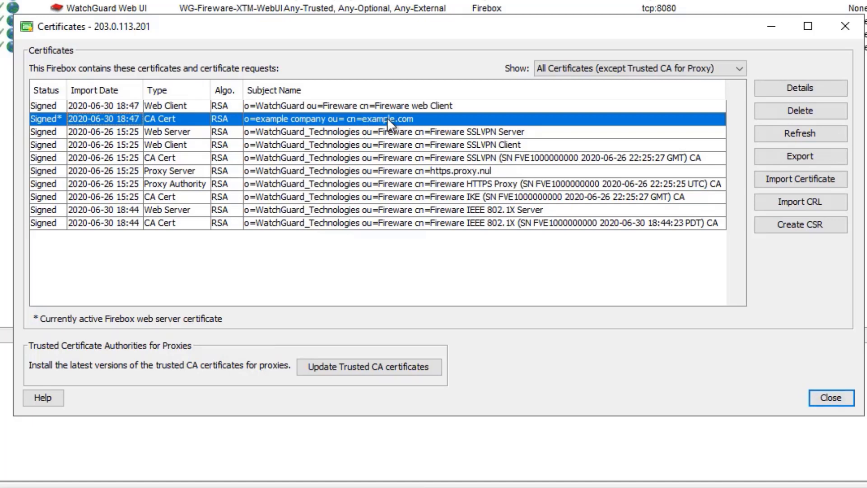
click(796, 86)
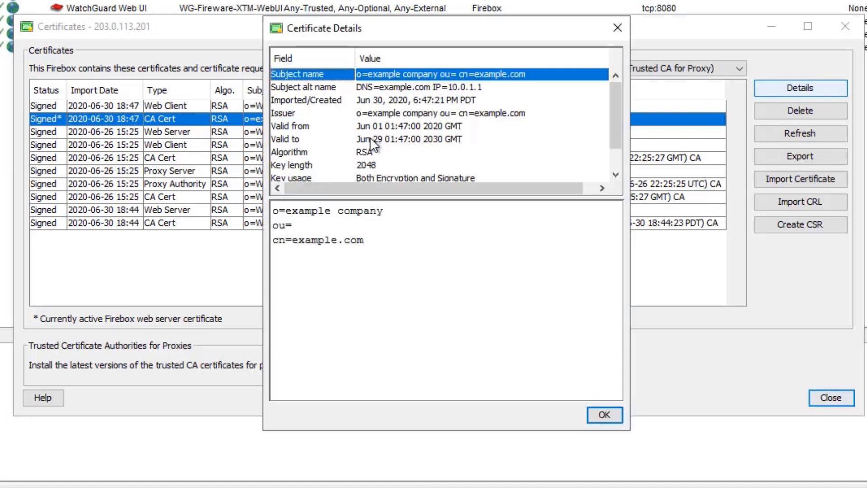
click(376, 139)
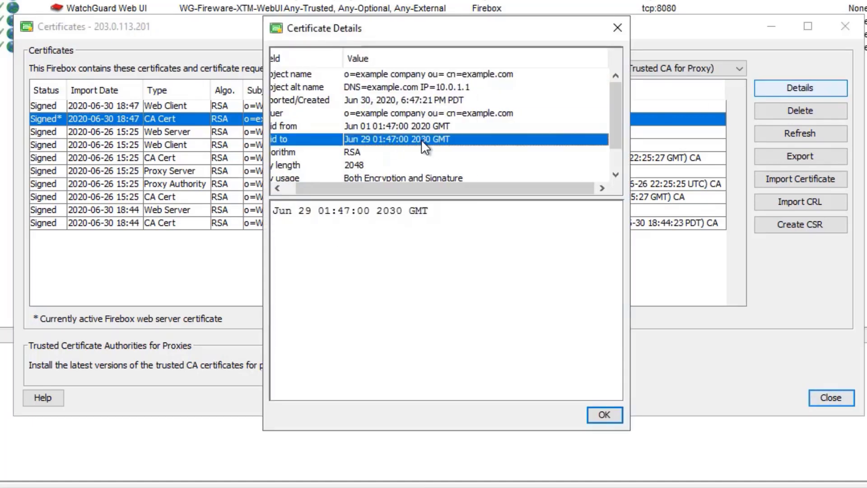
click(617, 28)
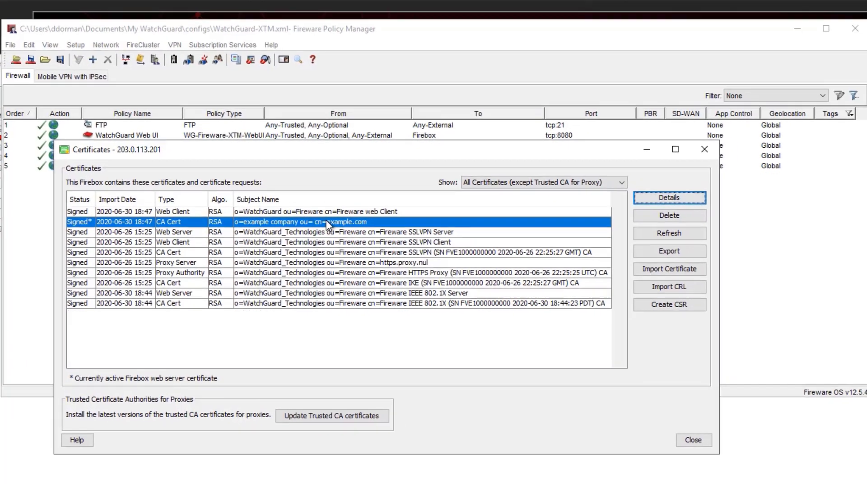
In Setup > Certificates, switch the web server certificate to Default certificate signed by Firebox.
click(77, 51)
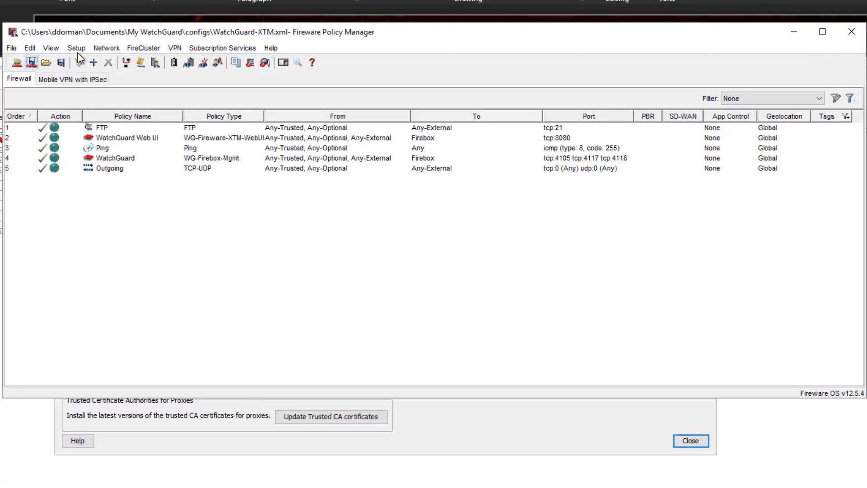
click(75, 47)
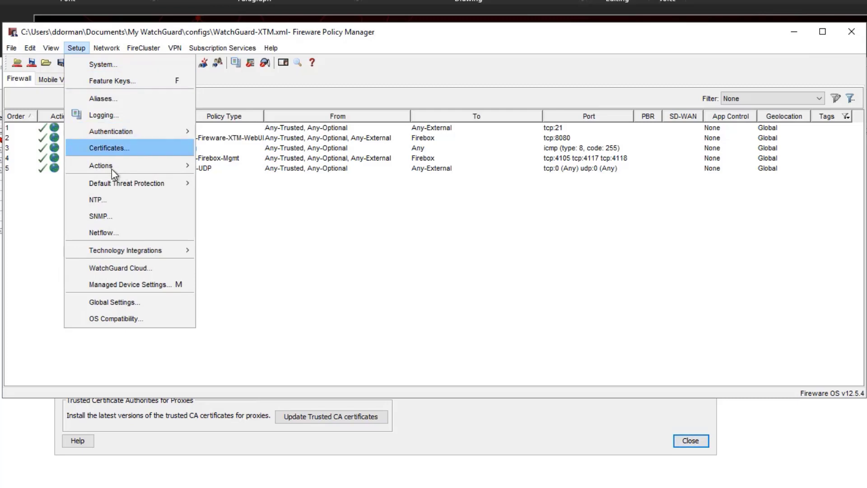
click(127, 148)
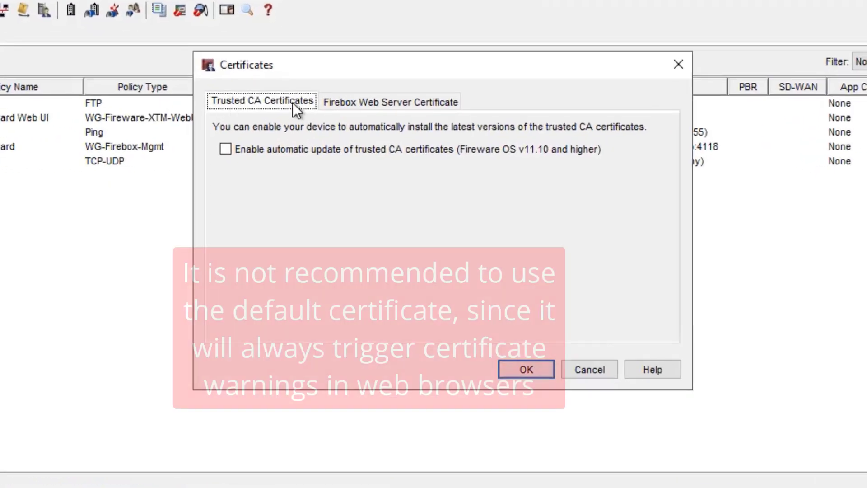
click(357, 117)
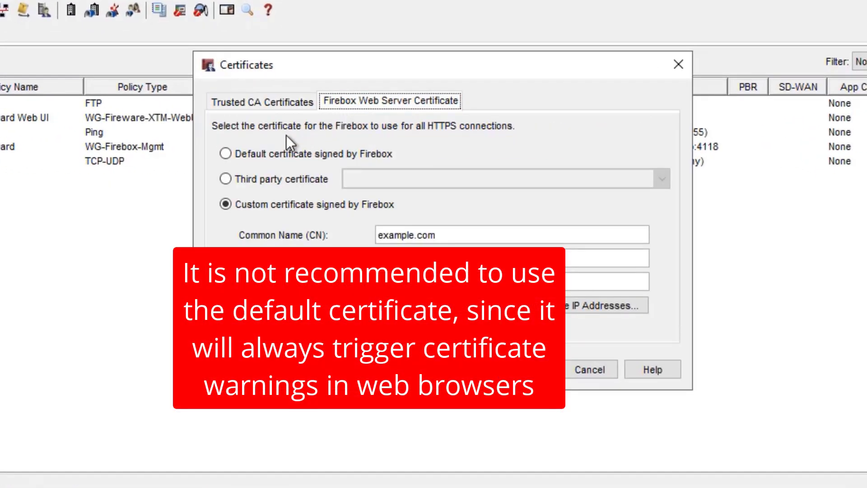
click(254, 156)
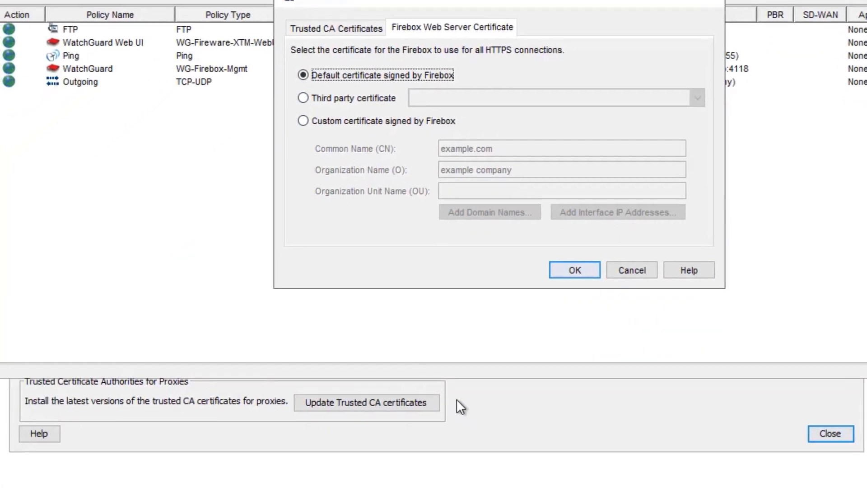
click(456, 399)
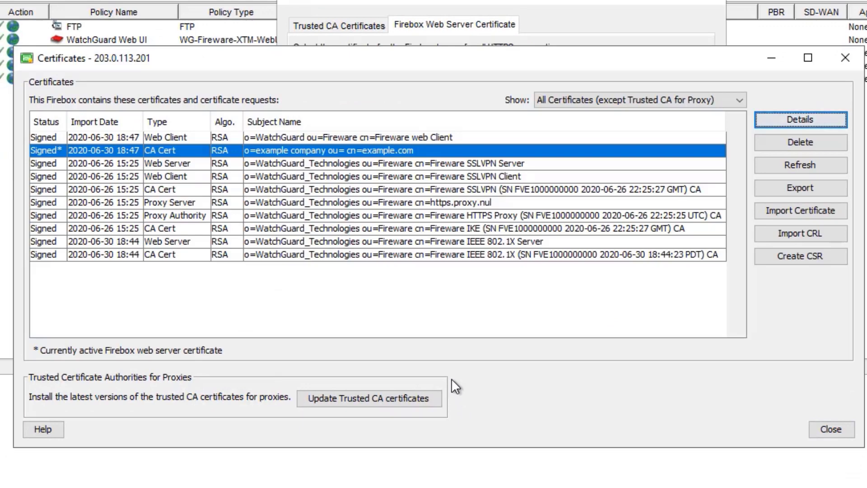